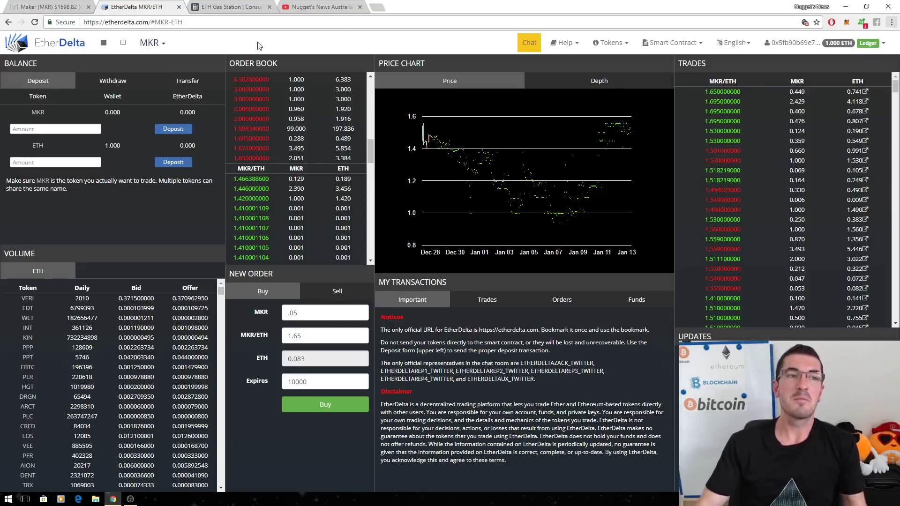
Review CoinMarketCap's Maker markets table, with MKR at $1,698.82 and Bibox and OasisDEX leading volume
{"action": "left_click", "coordinate": [65, 6]}
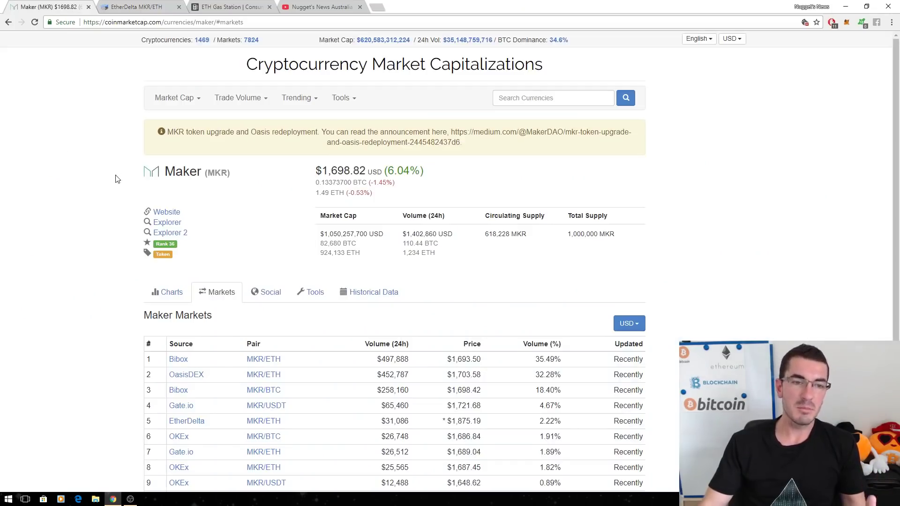
{"action": "scroll", "coordinate": [84, 271], "scroll_direction": "down", "scroll_amount": 2}
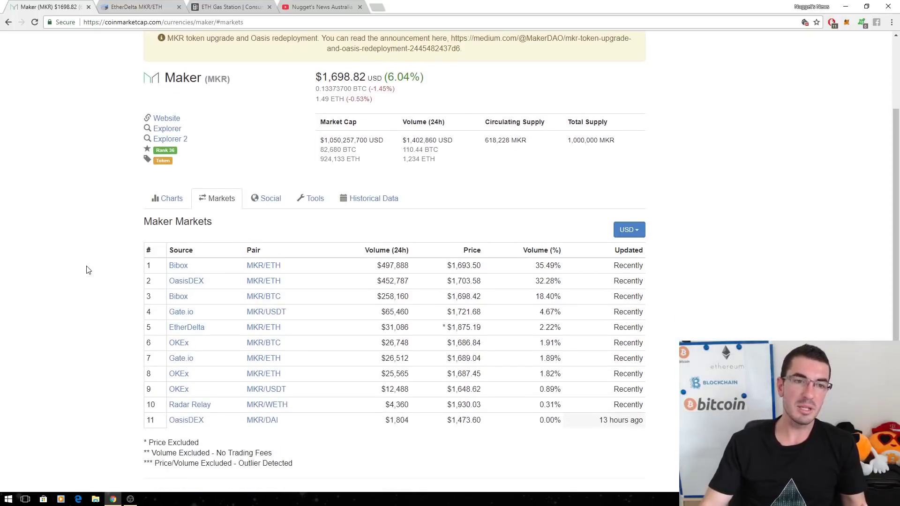
{"action": "scroll", "coordinate": [89, 267], "scroll_direction": "up", "scroll_amount": 1}
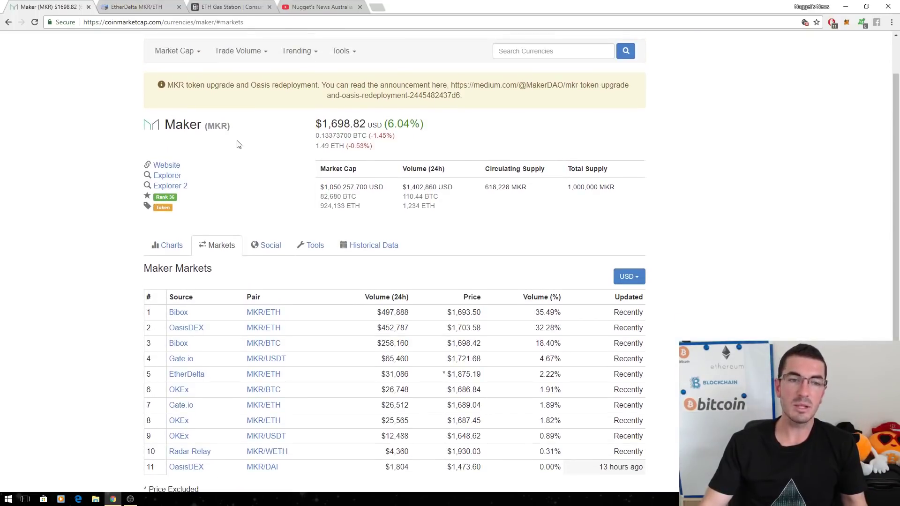
{"action": "scroll", "coordinate": [96, 180], "scroll_direction": "down", "scroll_amount": 1}
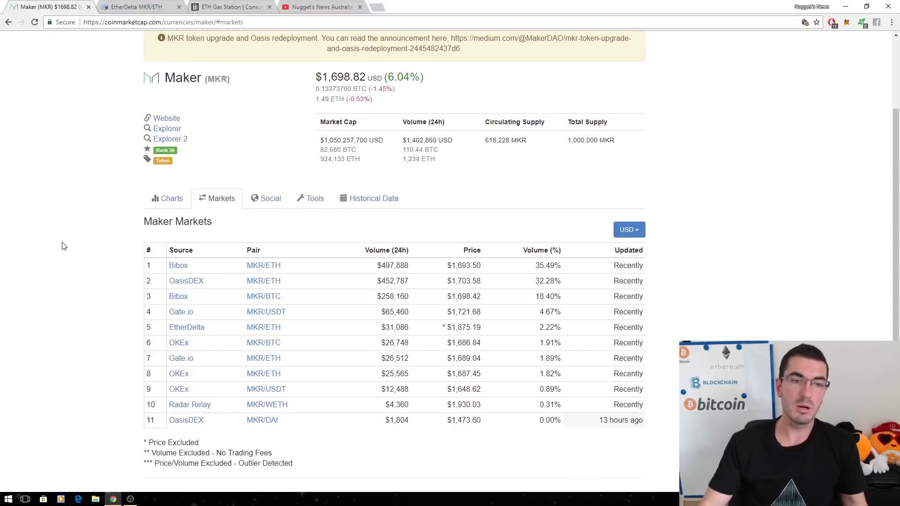
{"action": "scroll", "coordinate": [67, 244], "scroll_direction": "up", "scroll_amount": 2}
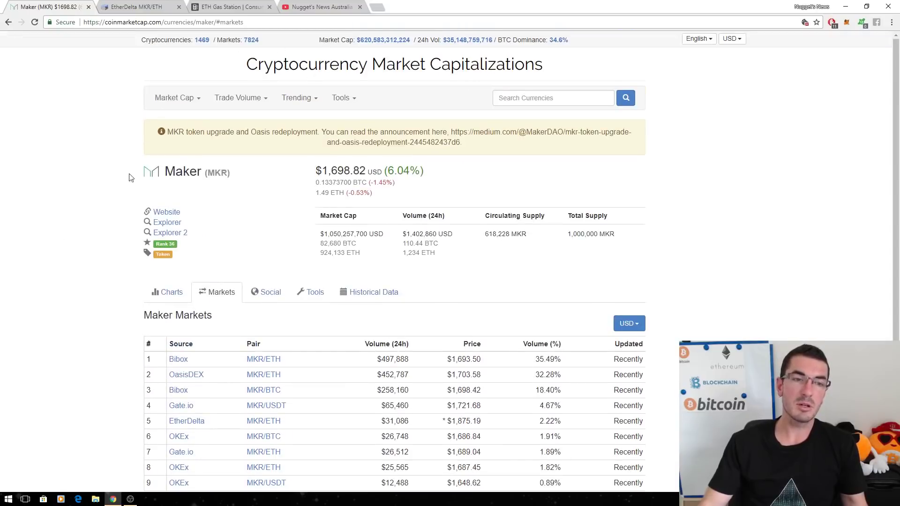
{"action": "scroll", "coordinate": [109, 206], "scroll_direction": "down", "scroll_amount": 3}
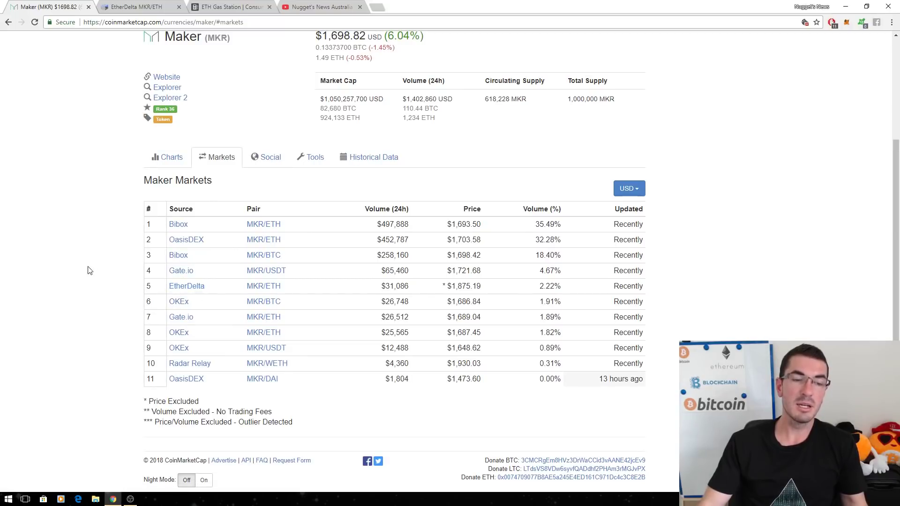
{"action": "scroll", "coordinate": [113, 335], "scroll_direction": "up", "scroll_amount": 3}
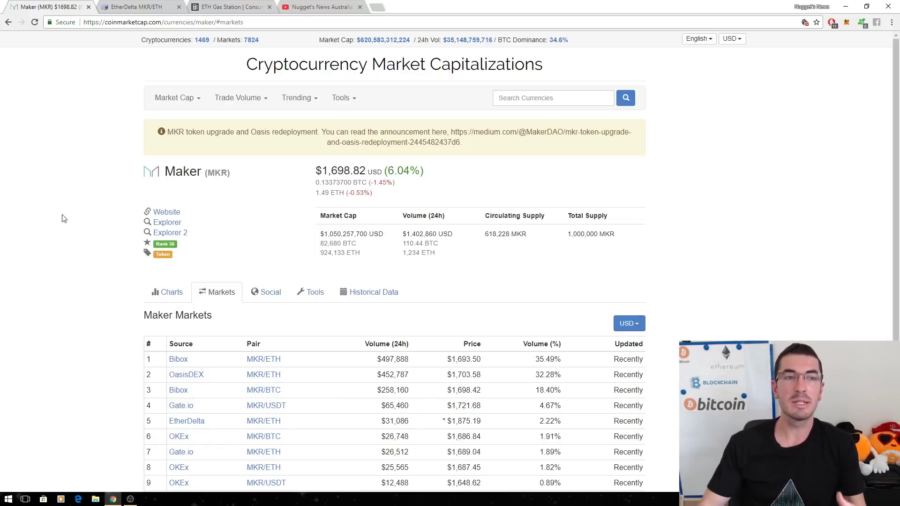
Return to EtherDelta's MKR/ETH market, where a 0.05 MKR buy at 1.65 ETH is filled in
{"action": "left_click", "coordinate": [163, 6]}
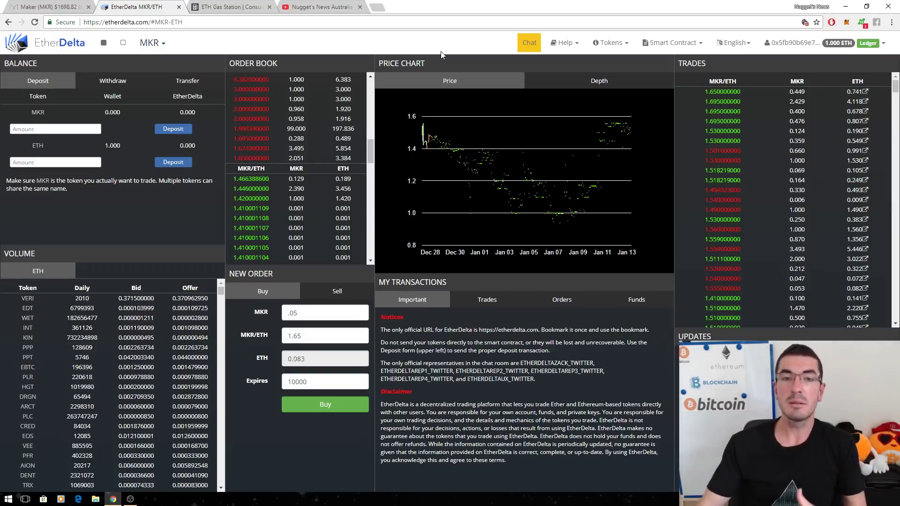
Check the MetaMask wallet, then switch EtherDelta to the Ledger account holding 1.000 ETH
{"action": "left_click", "coordinate": [883, 45]}
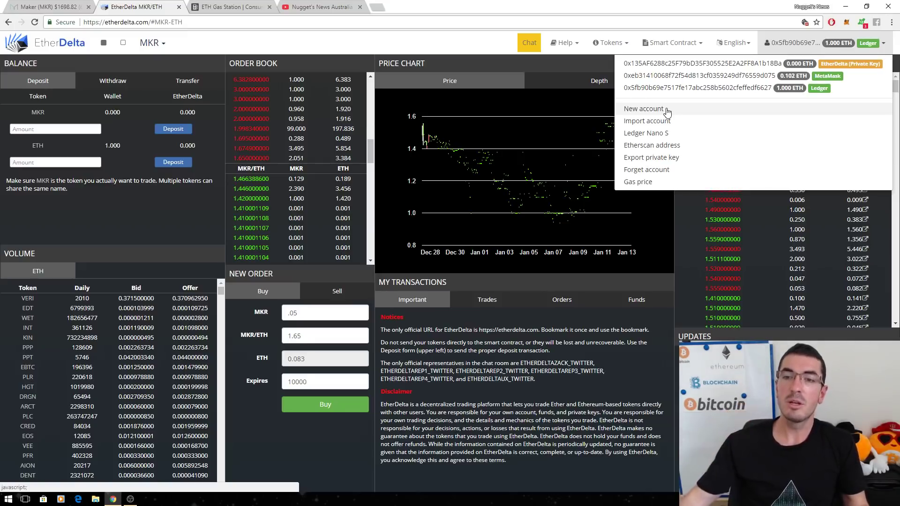
{"action": "left_click", "coordinate": [847, 23]}
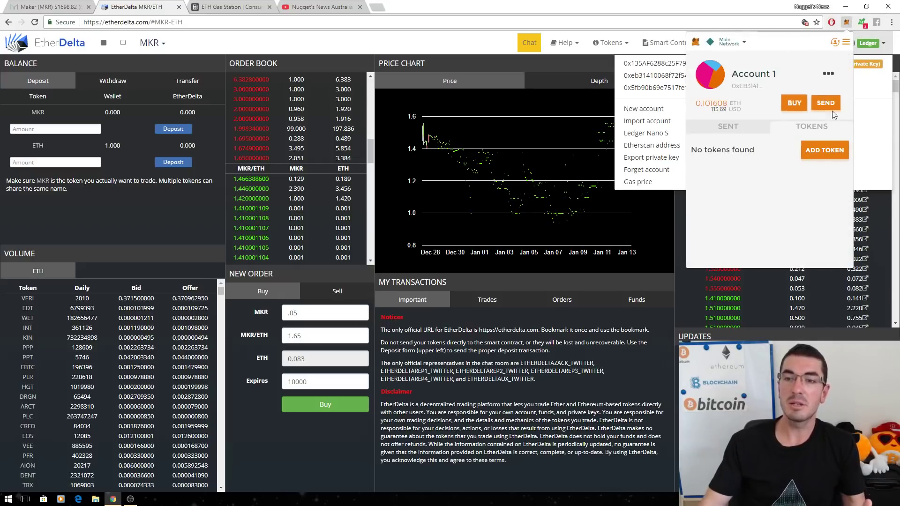
{"action": "left_click", "coordinate": [855, 13]}
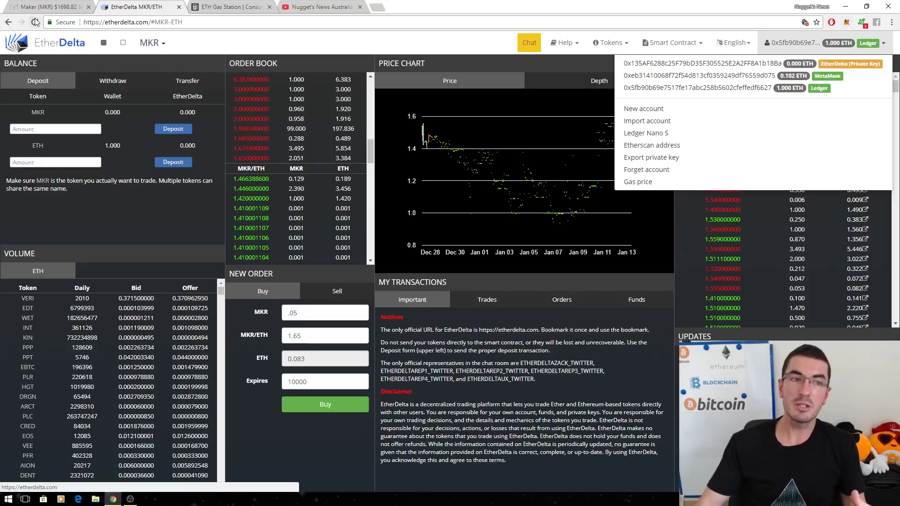
{"action": "left_click", "coordinate": [745, 89]}
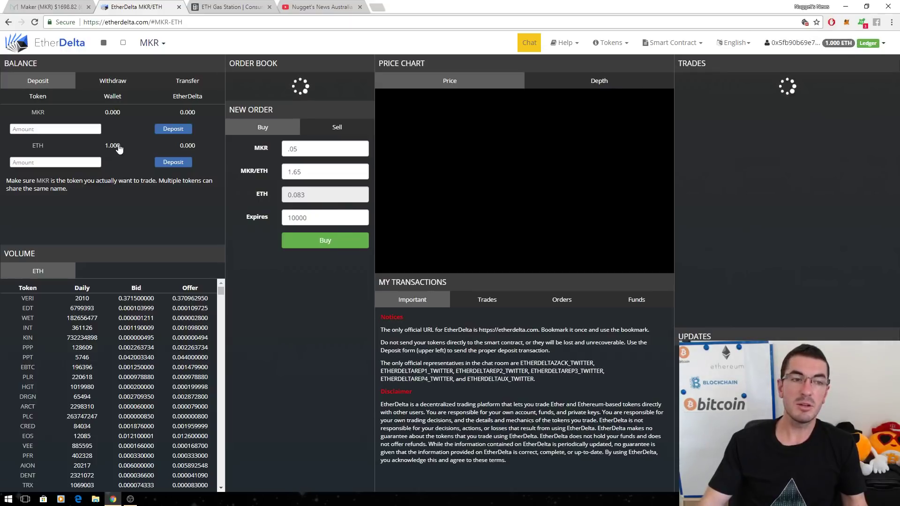
{"action": "mouse_move", "coordinate": [113, 146]}
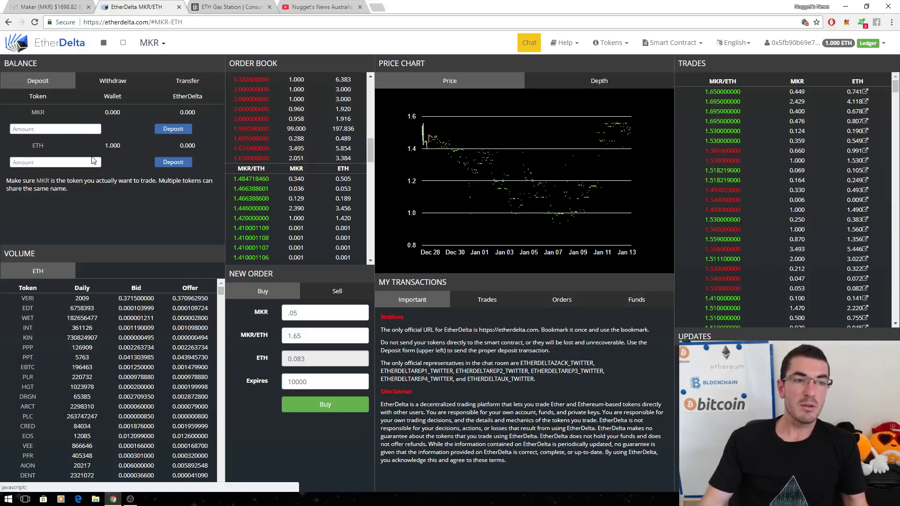
{"action": "mouse_move", "coordinate": [109, 99]}
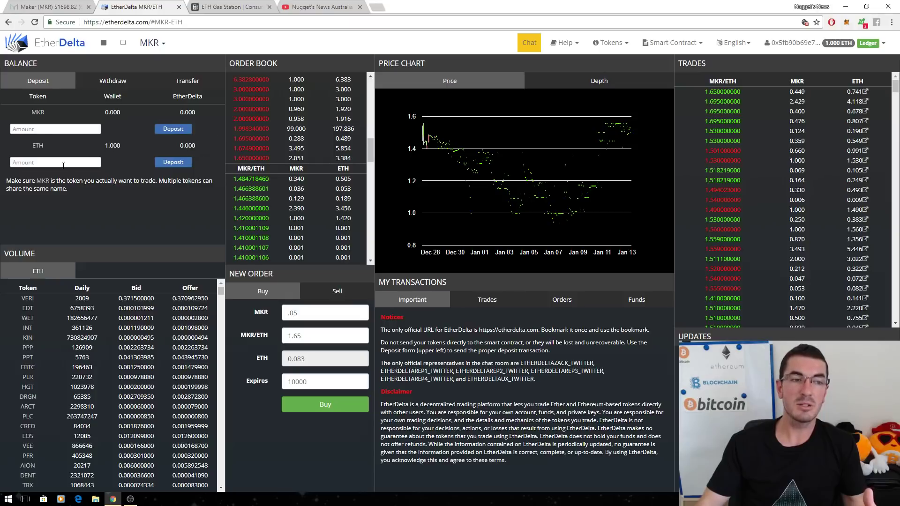
{"action": "left_click", "coordinate": [38, 80]}
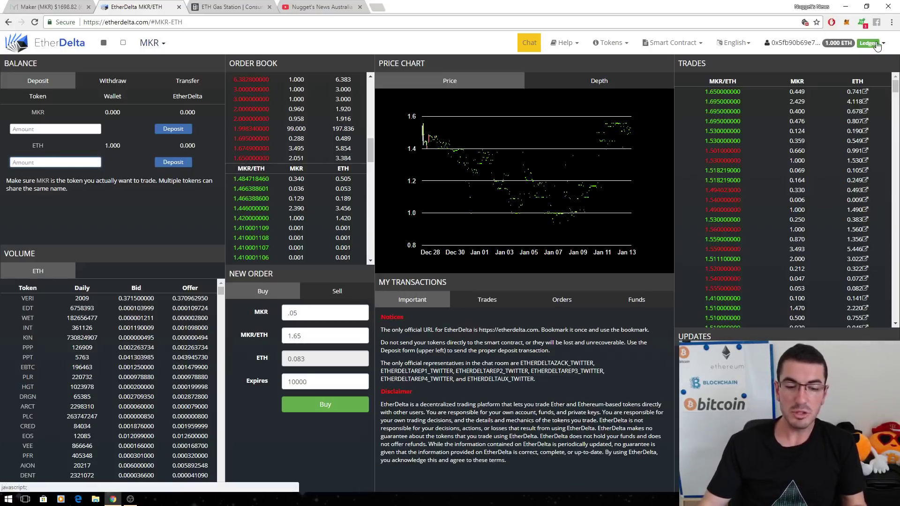
{"action": "left_click", "coordinate": [792, 47]}
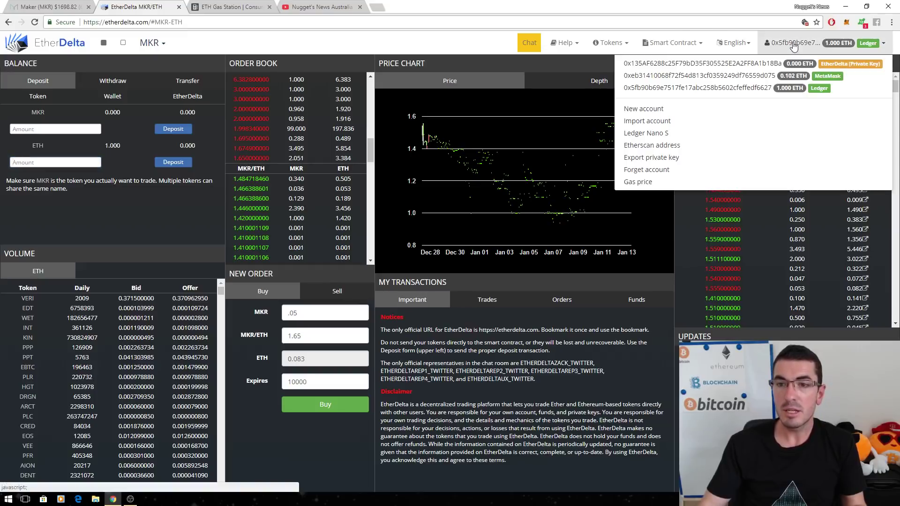
{"action": "left_click", "coordinate": [651, 133]}
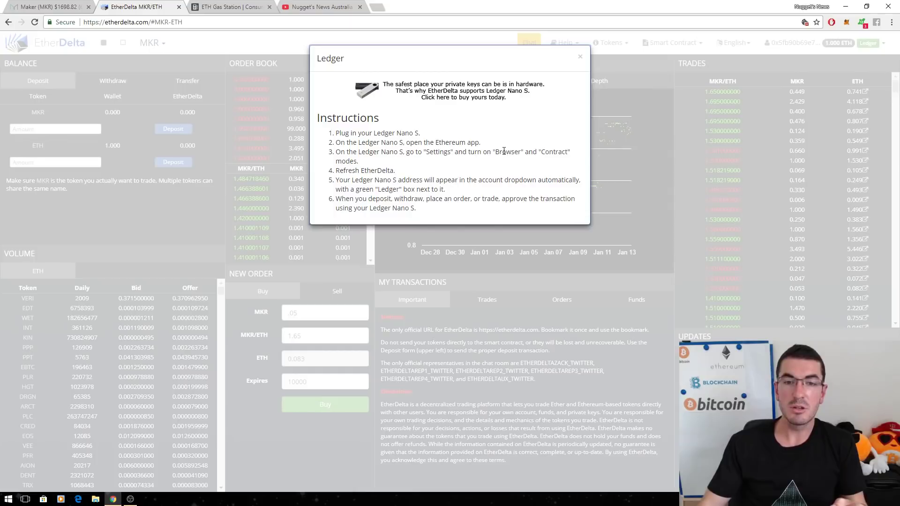
{"action": "left_click", "coordinate": [580, 59]}
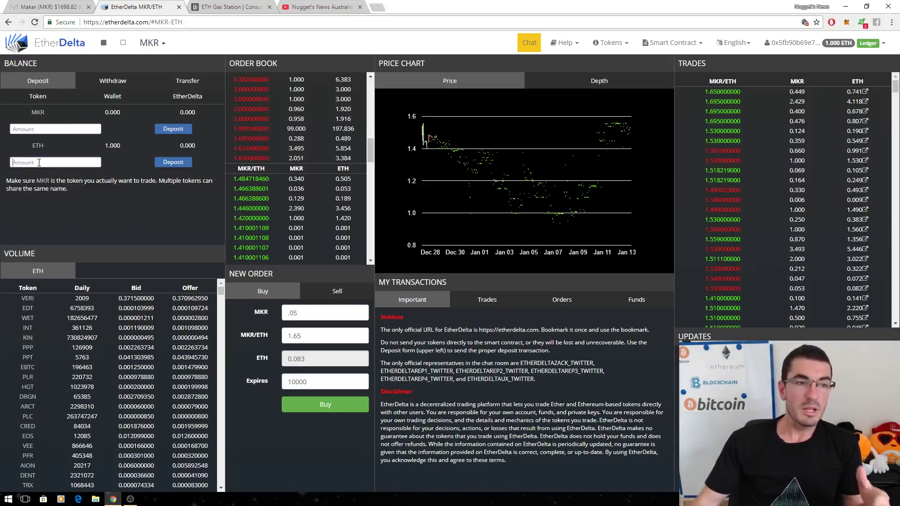
Enter 0.5 as the ETH deposit amount and bring up the account options menu
{"action": "left_click", "coordinate": [39, 162]}
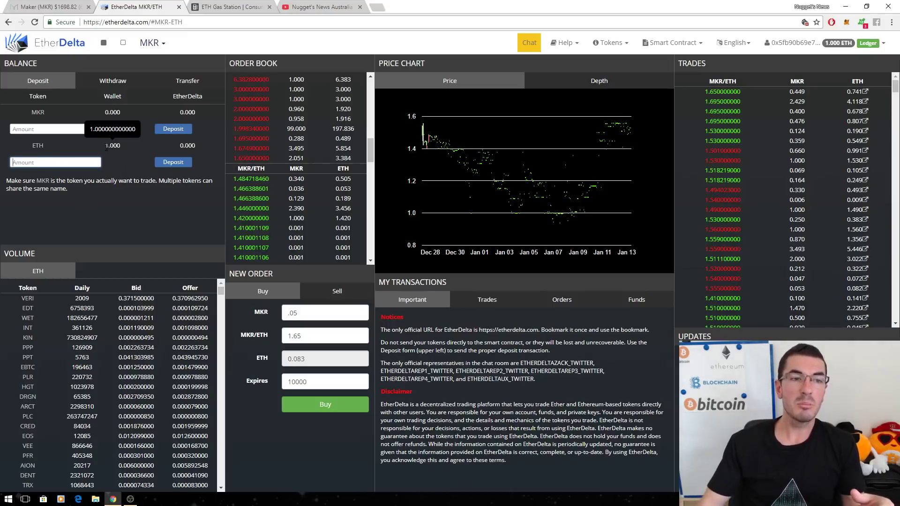
{"action": "double_click", "coordinate": [125, 148]}
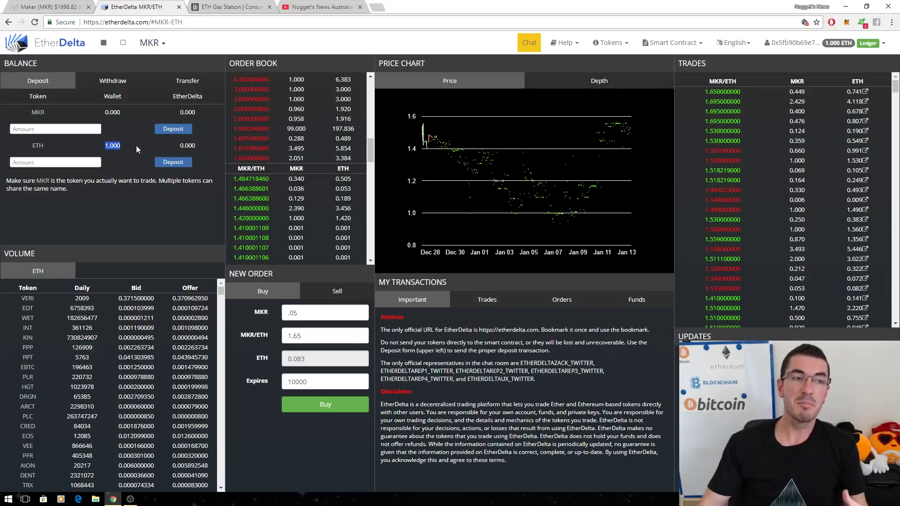
{"action": "left_click", "coordinate": [38, 162]}
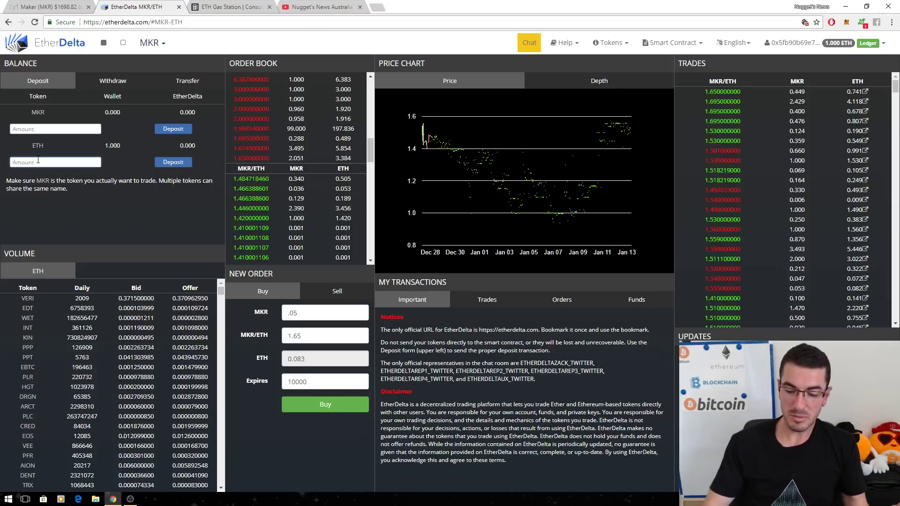
{"action": "type", "text": "0.5"}
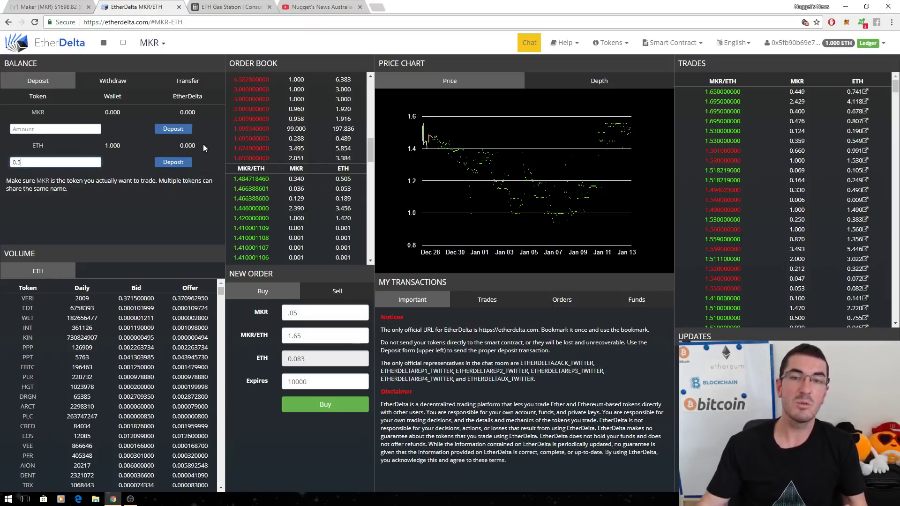
{"action": "left_click", "coordinate": [781, 46]}
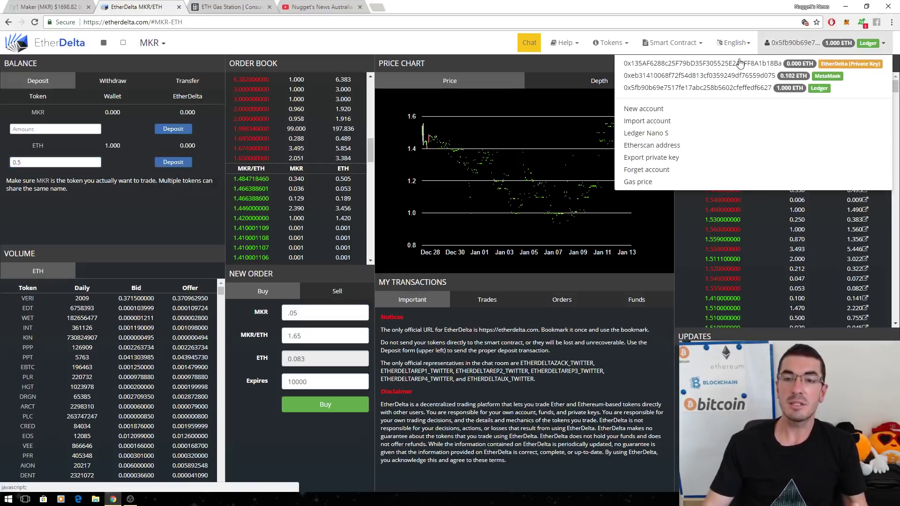
Compare EtherDelta's 10 gwei gas price against ETH Gas Station's 2 gwei standard estimate
{"action": "left_click", "coordinate": [645, 182]}
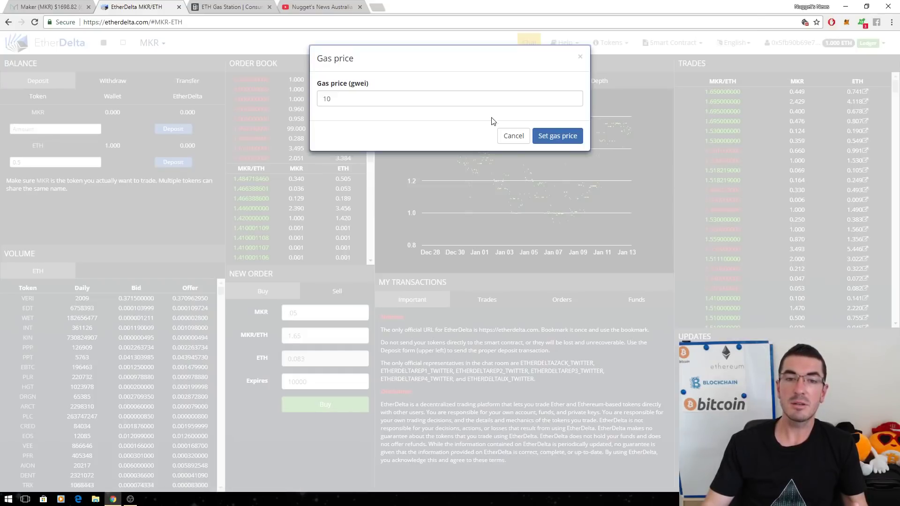
{"action": "left_click", "coordinate": [229, 7]}
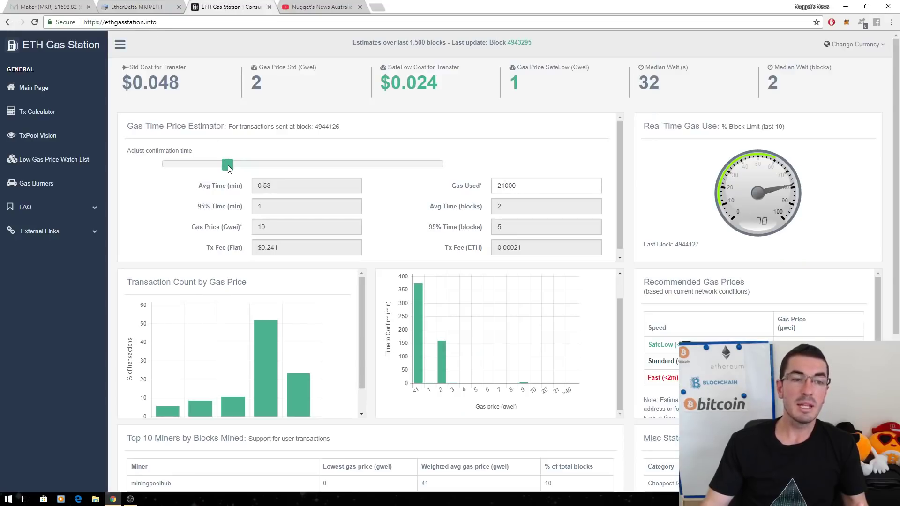
{"action": "mouse_move", "coordinate": [224, 169]}
{"action": "left_mouse_down"}
{"action": "mouse_move", "coordinate": [211, 168]}
{"action": "mouse_move", "coordinate": [227, 170]}
{"action": "left_mouse_up"}
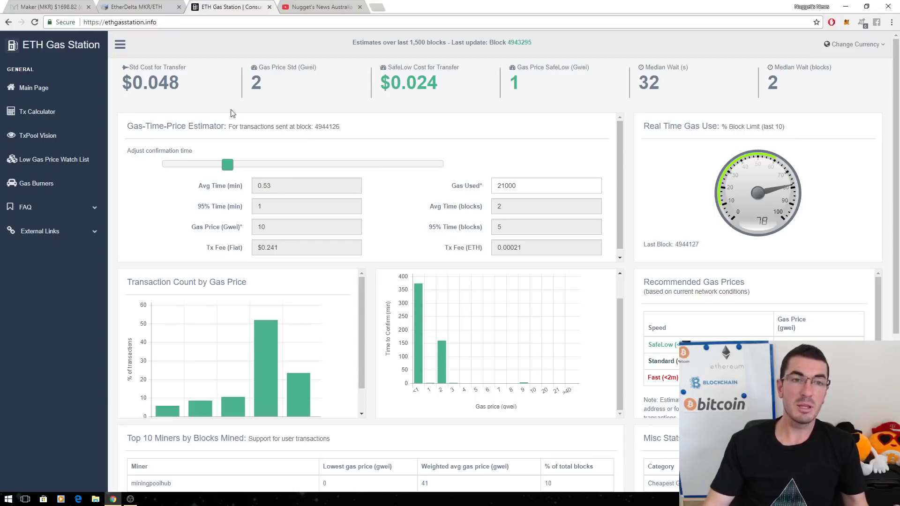
{"action": "left_click", "coordinate": [143, 6]}
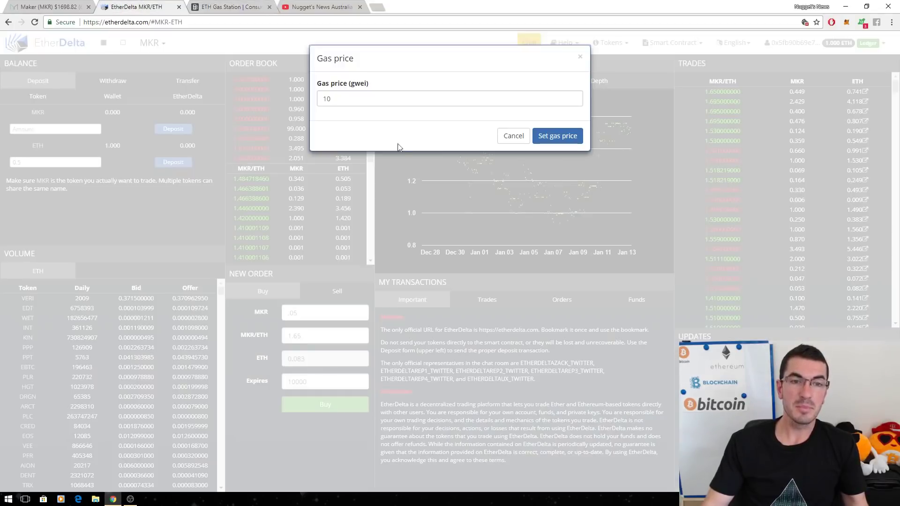
Close the gas price dialog, try buying 0.3 MKR from the 1.65 offer, then cancel
{"action": "left_click", "coordinate": [580, 58]}
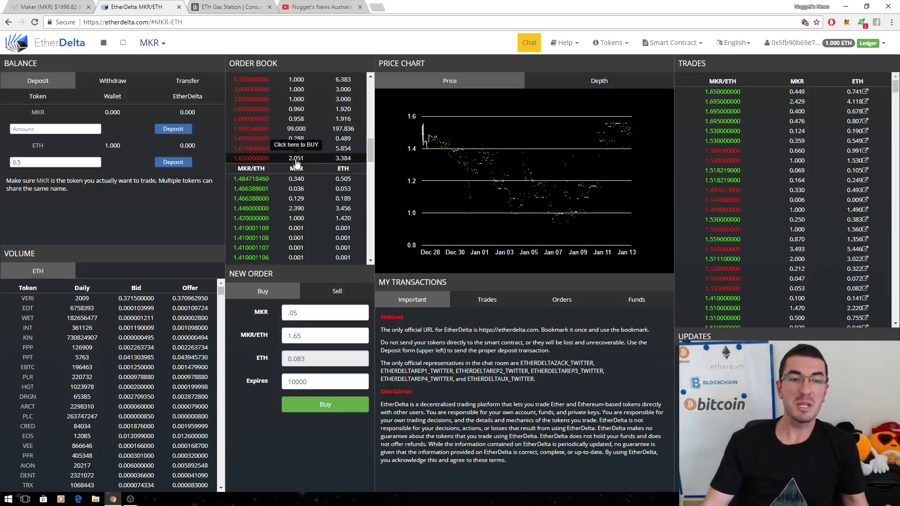
{"action": "left_click", "coordinate": [259, 157]}
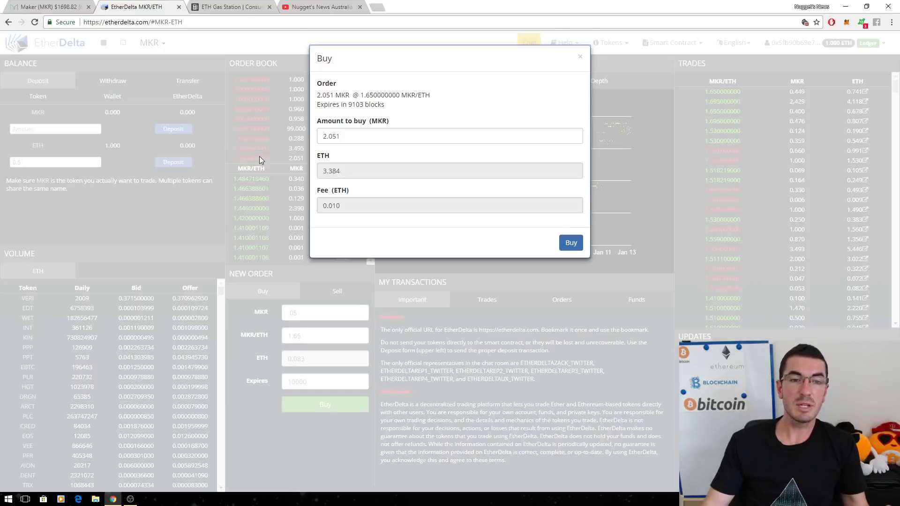
{"action": "double_click", "coordinate": [338, 135]}
{"action": "type", "text": "0.3"}
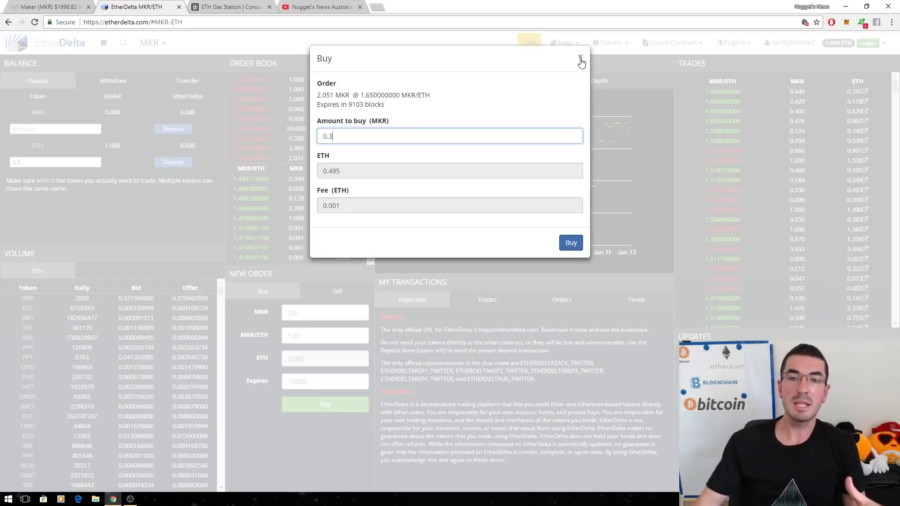
{"action": "key", "text": "Escape"}
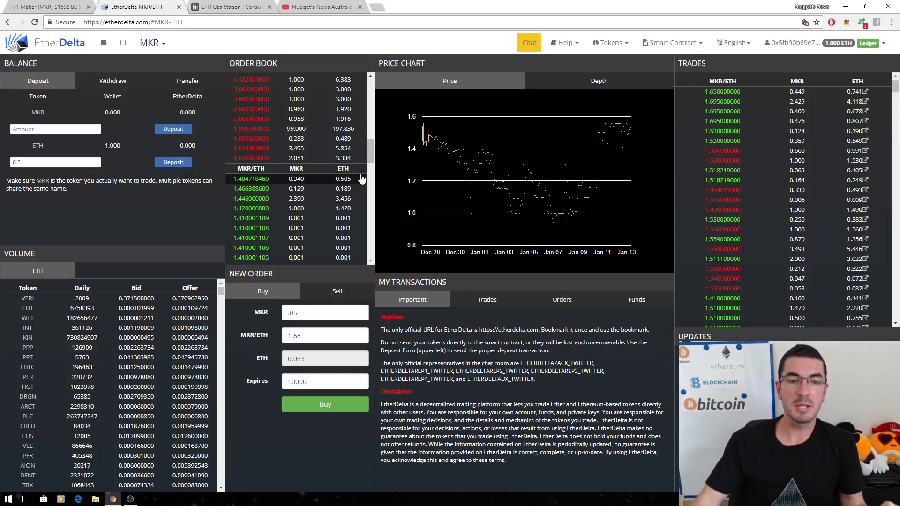
Change the buy order amount from 0.05 to 0.3 MKR at 1.65 ETH, totalling 0.495 ETH
{"action": "left_click", "coordinate": [312, 315]}
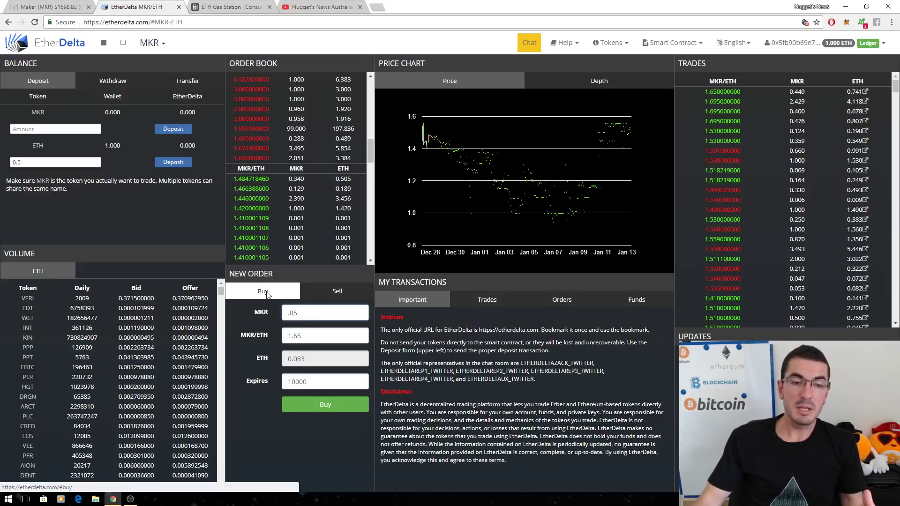
{"action": "left_click", "coordinate": [327, 297]}
{"action": "left_click", "coordinate": [327, 300]}
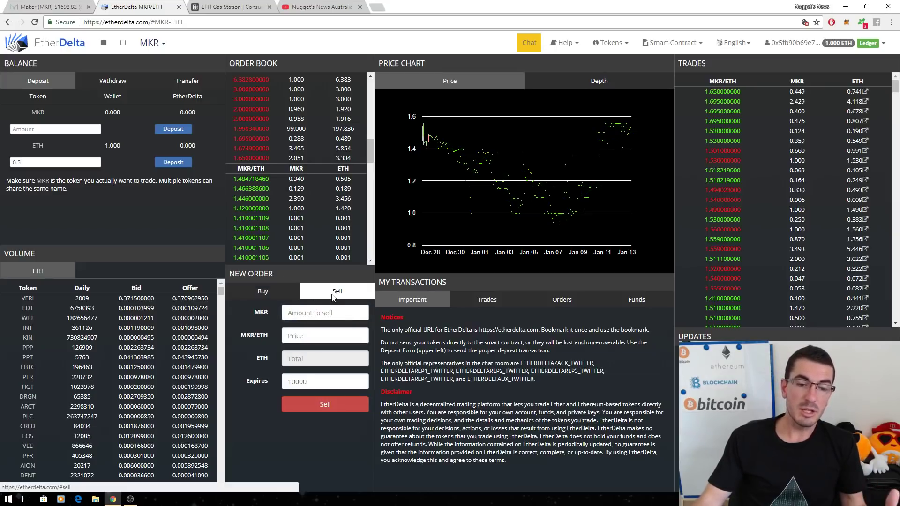
{"action": "left_click", "coordinate": [287, 289]}
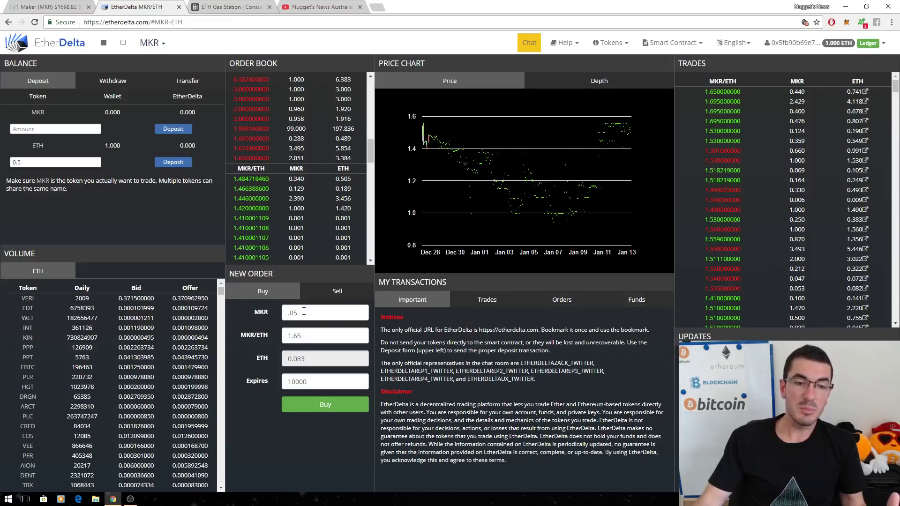
{"action": "left_click", "coordinate": [311, 313]}
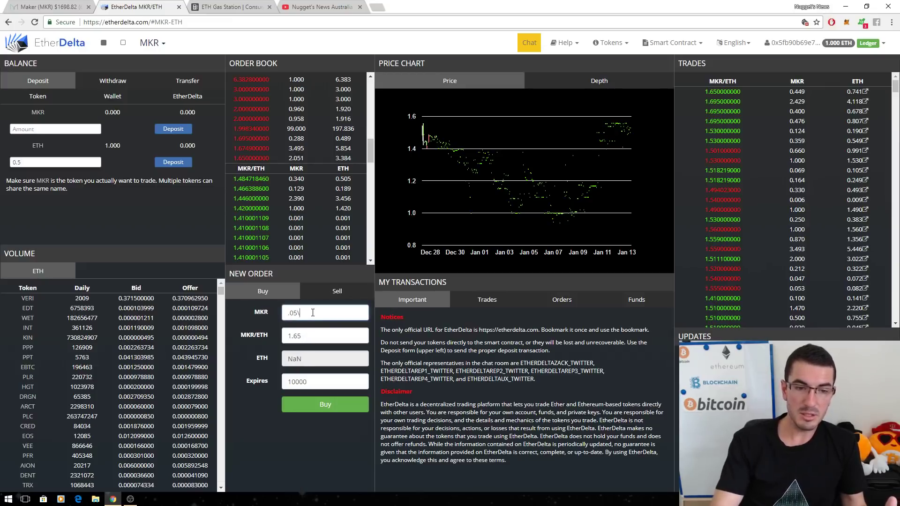
{"action": "key", "text": "BackSpace"}
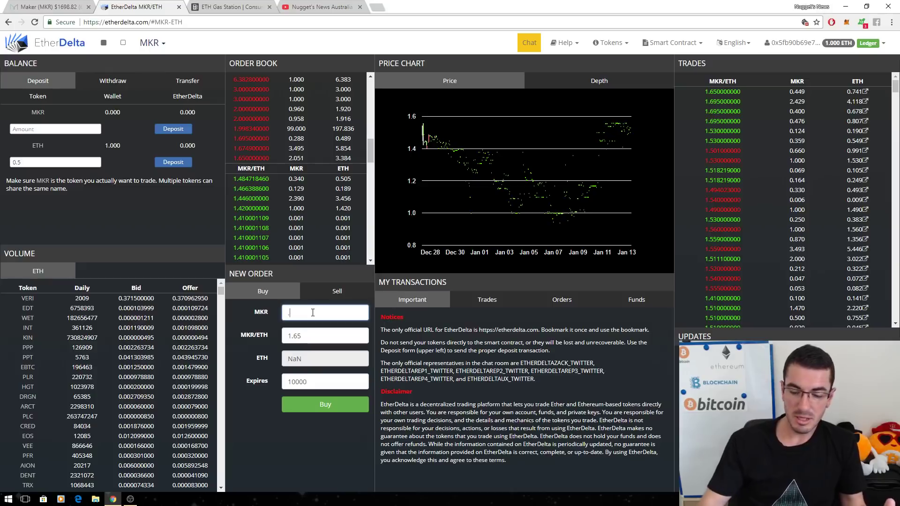
{"action": "key", "text": "BackSpace"}
{"action": "type", "text": "3"}
{"action": "left_click", "coordinate": [309, 338]}
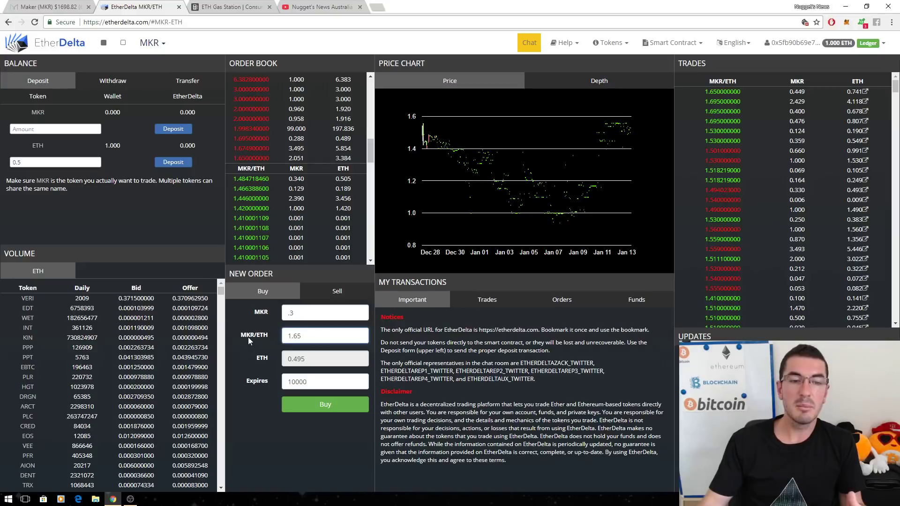
{"action": "mouse_move", "coordinate": [245, 340]}
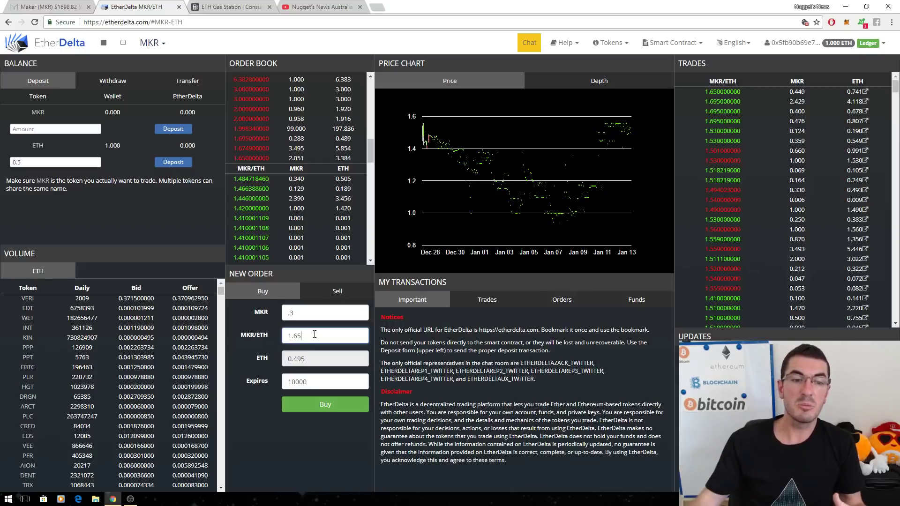
{"action": "left_click", "coordinate": [315, 359]}
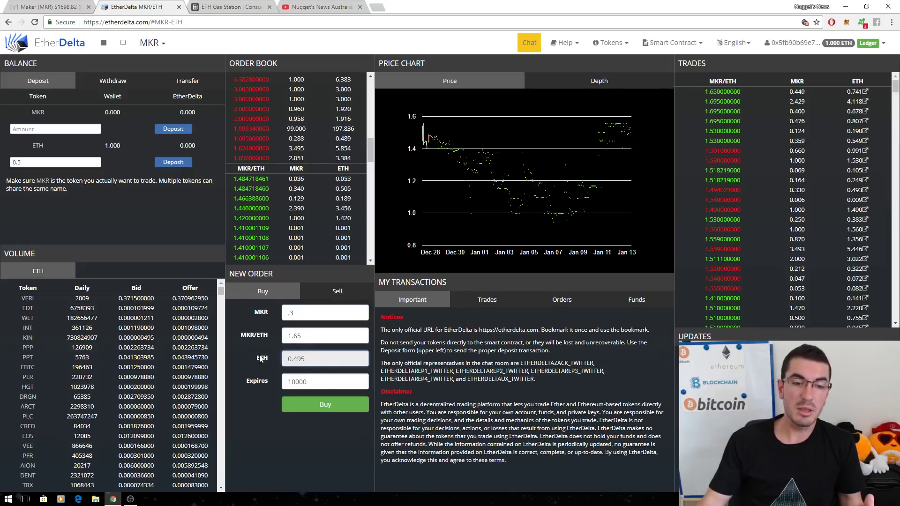
{"action": "left_click", "coordinate": [312, 381]}
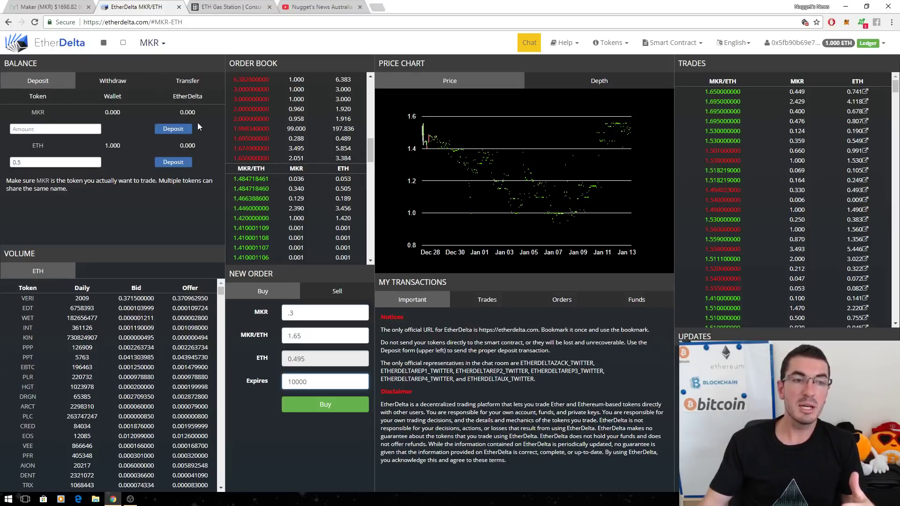
{"action": "left_click", "coordinate": [96, 82]}
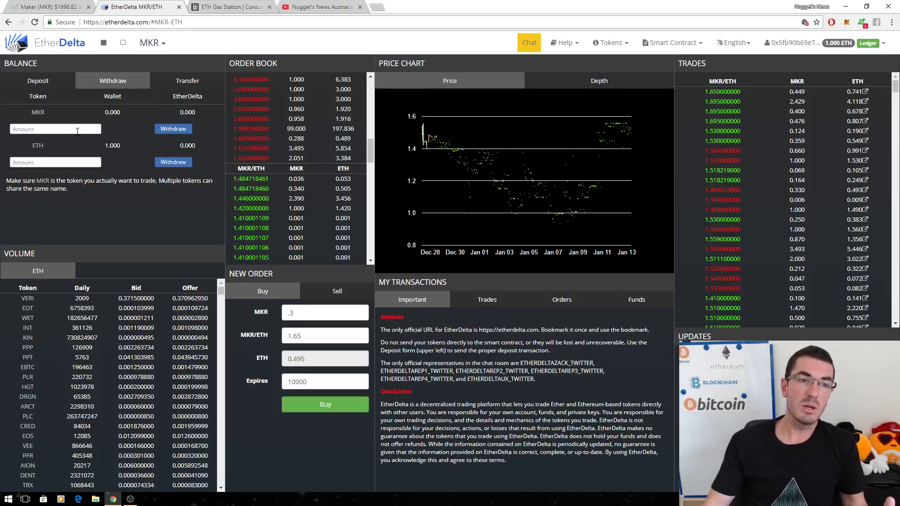
{"action": "left_click", "coordinate": [209, 83]}
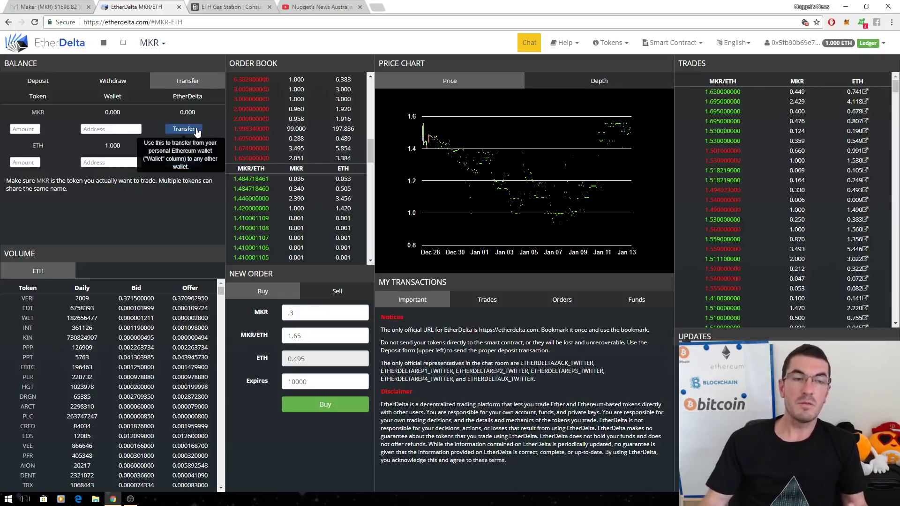
{"action": "left_click", "coordinate": [43, 82]}
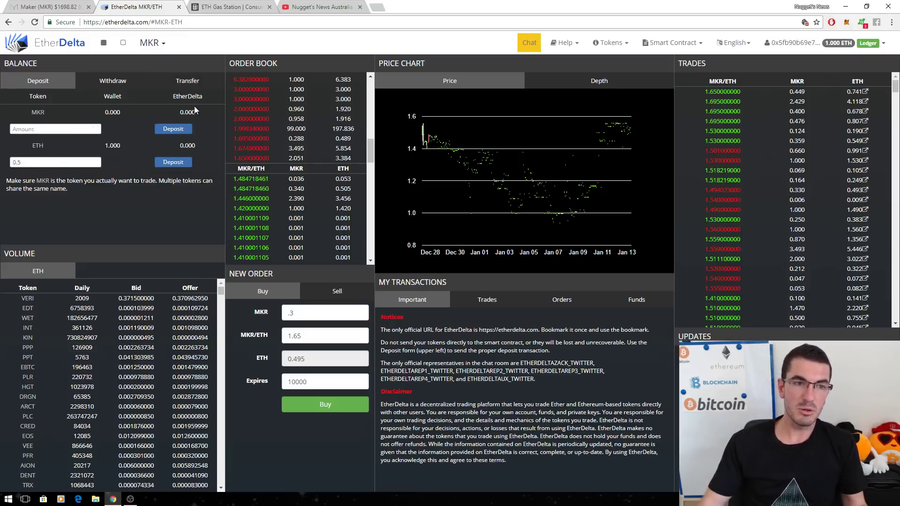
Show the Balance withdraw form and list the Ledger, MetaMask and private-key accounts
{"action": "left_click", "coordinate": [115, 81]}
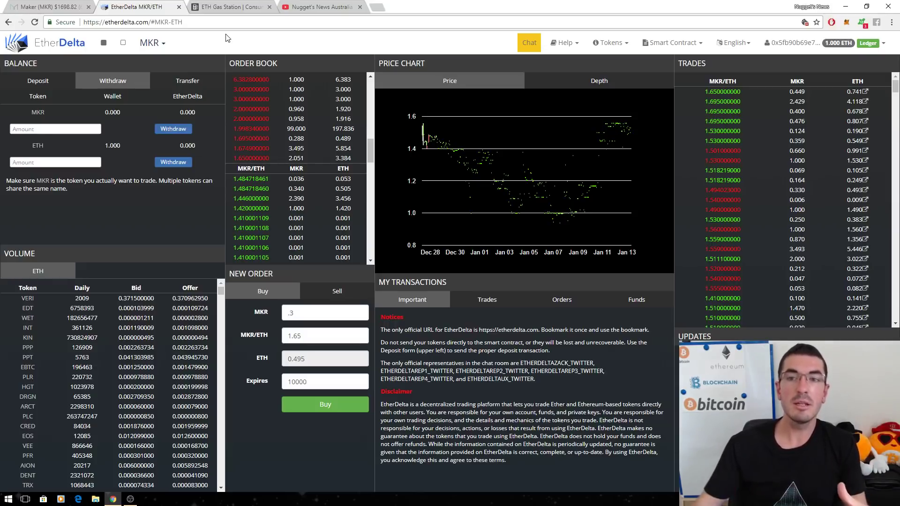
{"action": "left_click", "coordinate": [884, 44]}
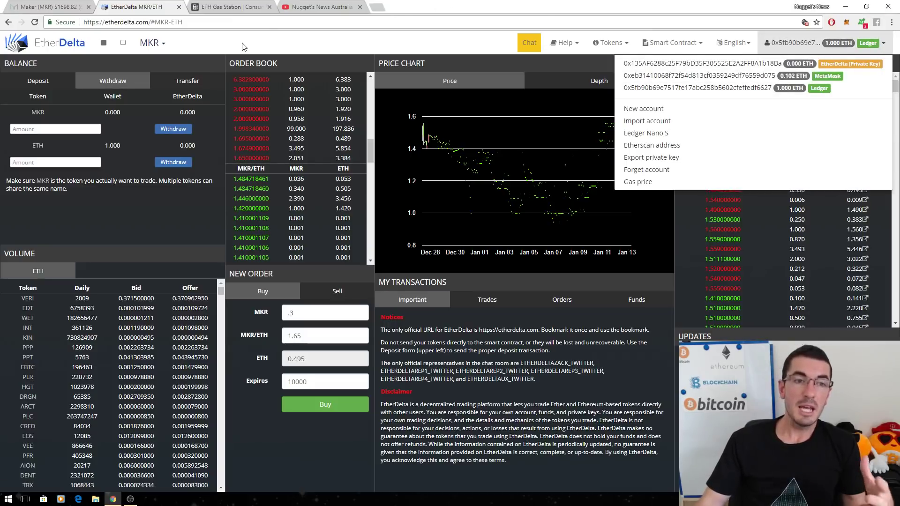
Dismiss the account list, showing 1.000 ETH in the wallet and none on the exchange
{"action": "left_click", "coordinate": [229, 56]}
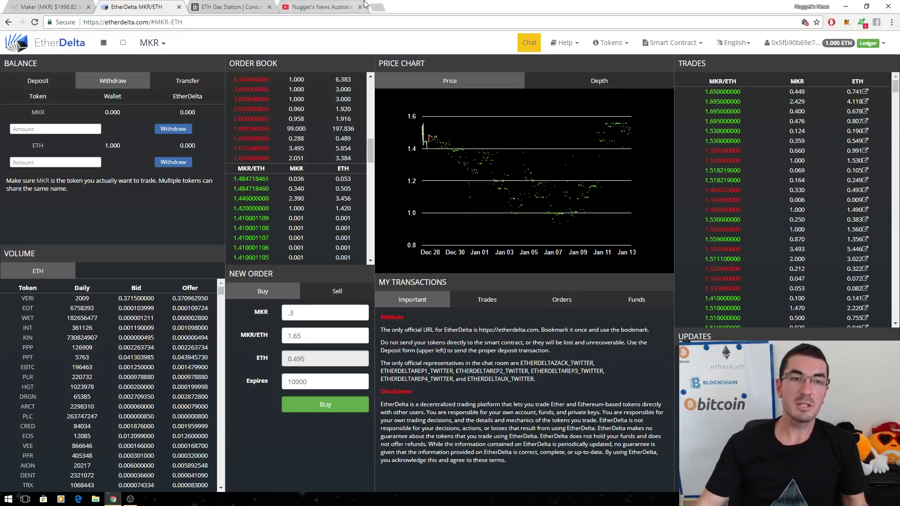
Switch to the Nugget's News Australia YouTube channel's Videos page
{"action": "left_click", "coordinate": [322, 7]}
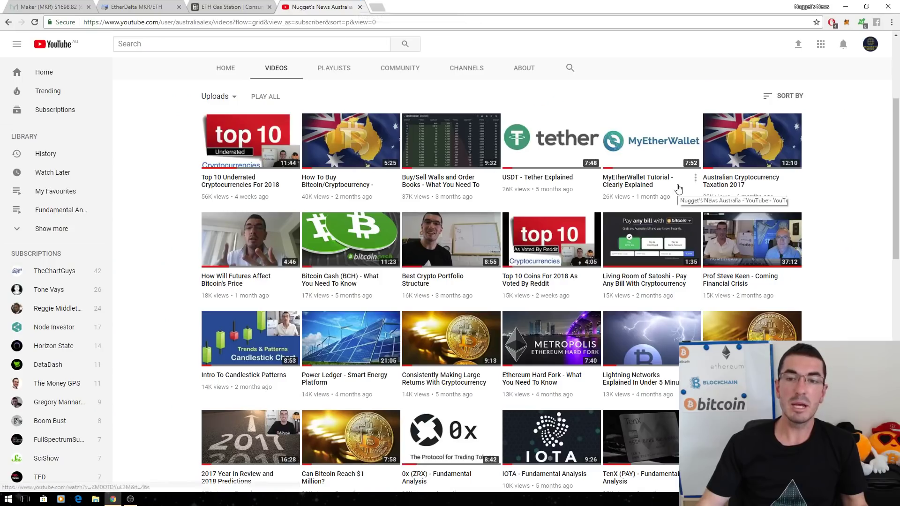